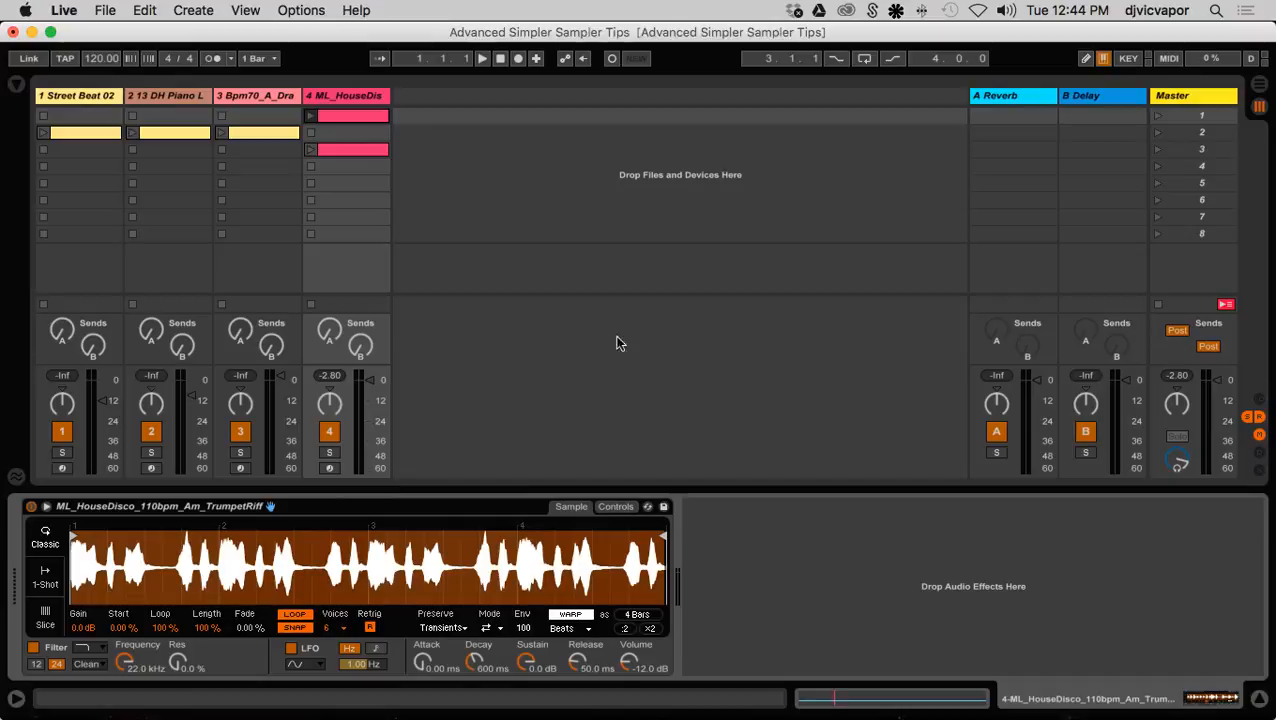
- Audition the first clip of the ML_HouseDisco track and check Simpler's voice count options, keeping 6 voices
left_click(311, 117)
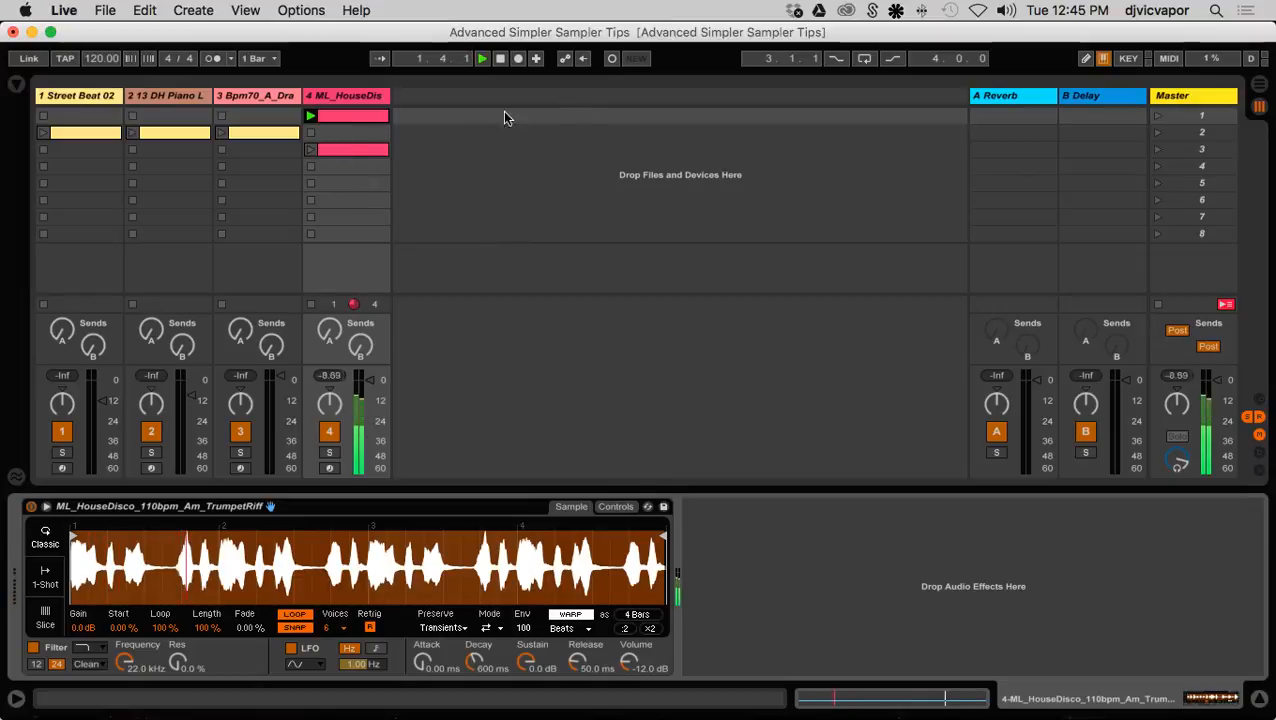
left_click(501, 61)
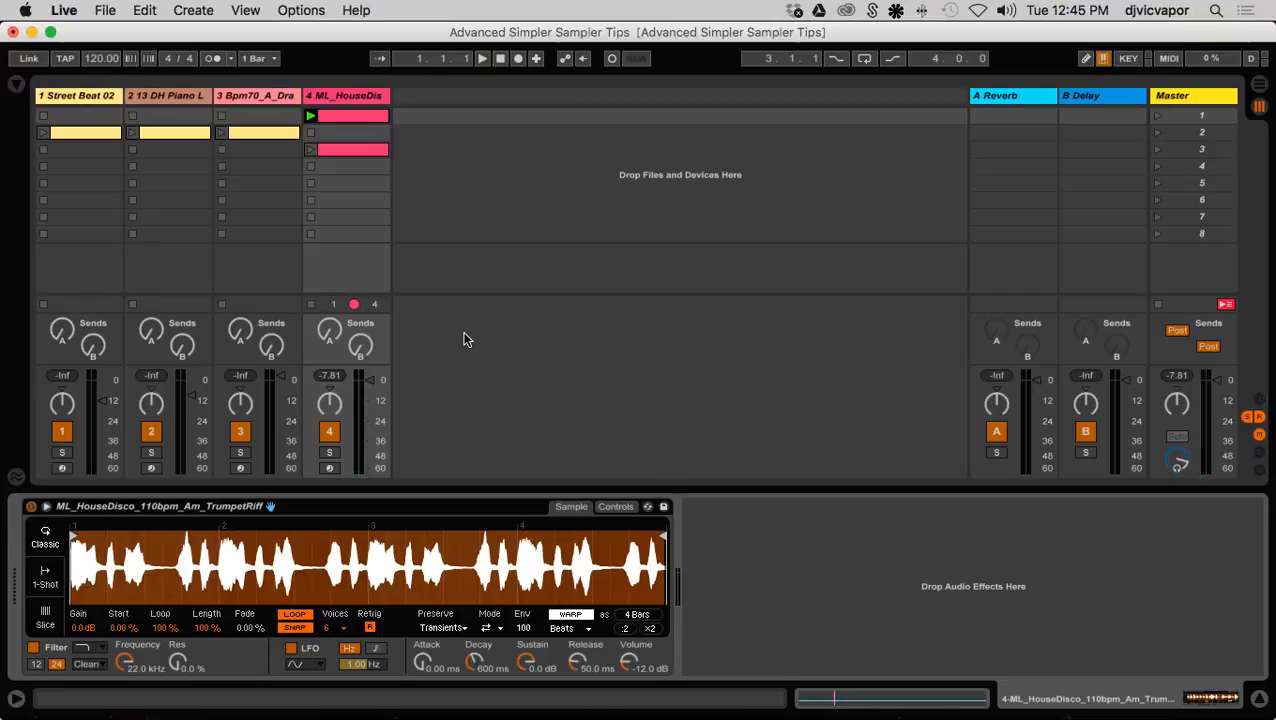
left_click(330, 628)
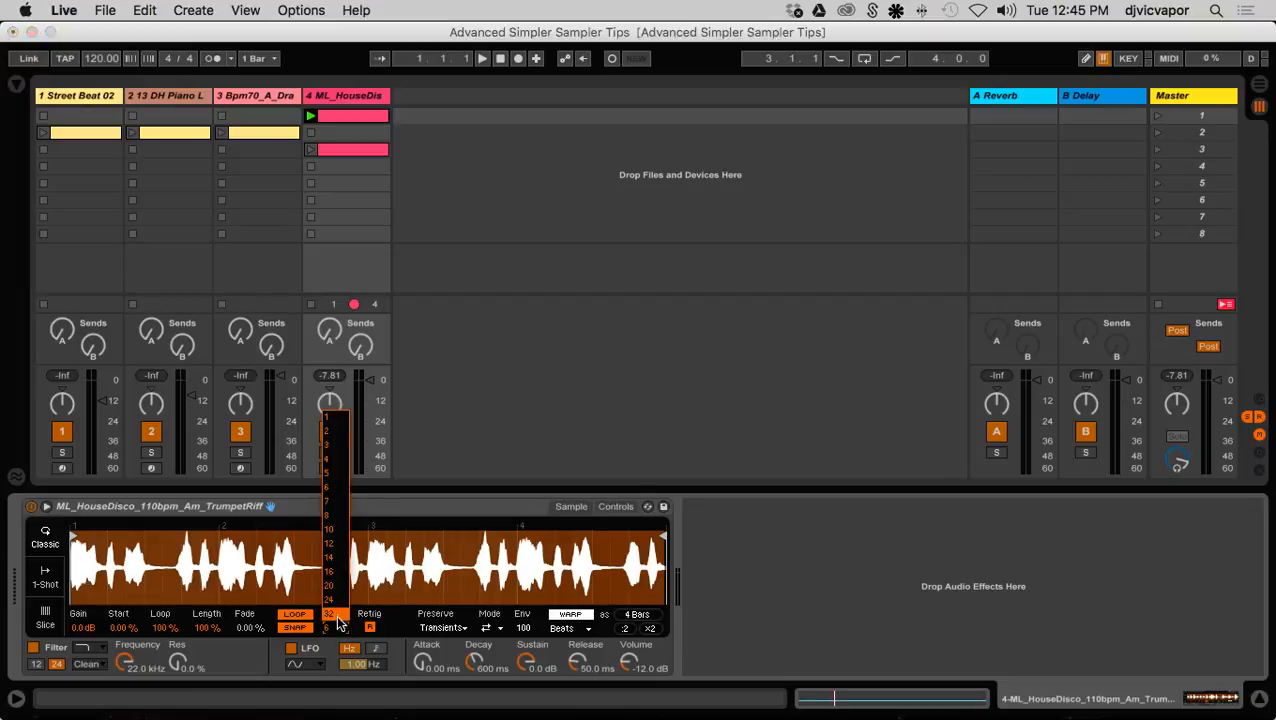
left_click(331, 487)
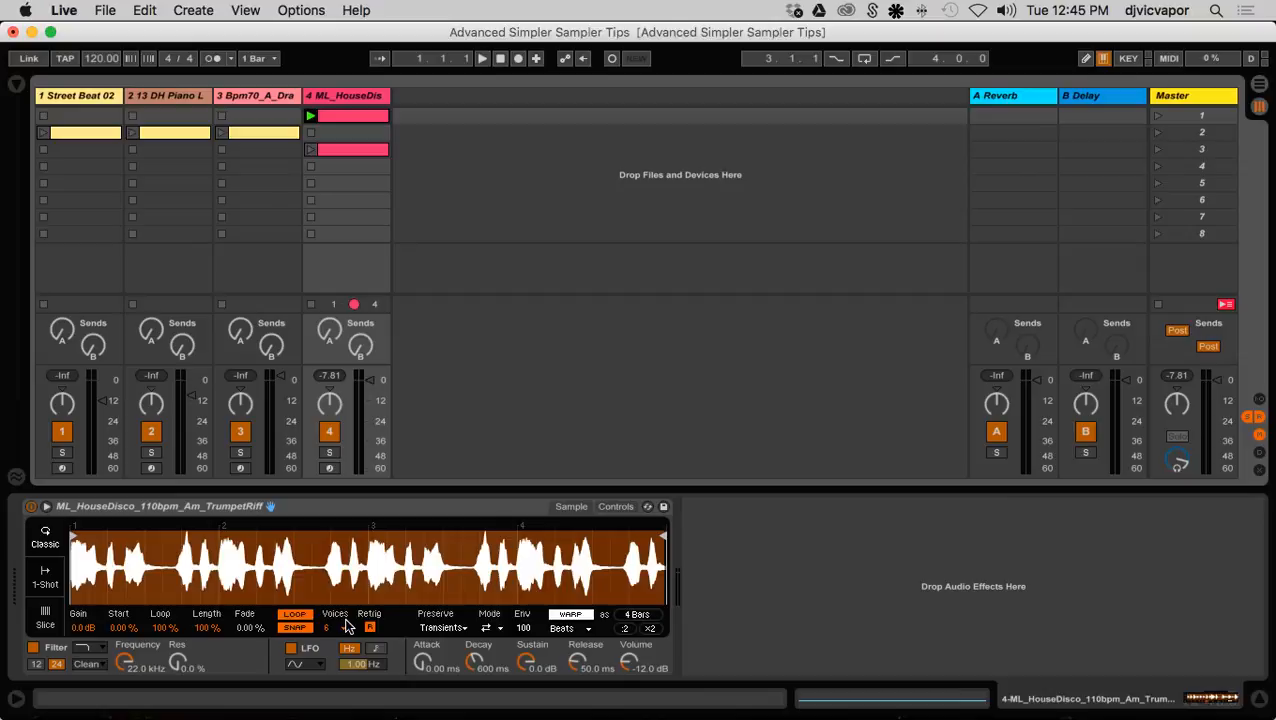
- Open the ML_HouseDisco track's first clip in an enlarged, unfolded note editor and audition its single C3 note
left_click(336, 116)
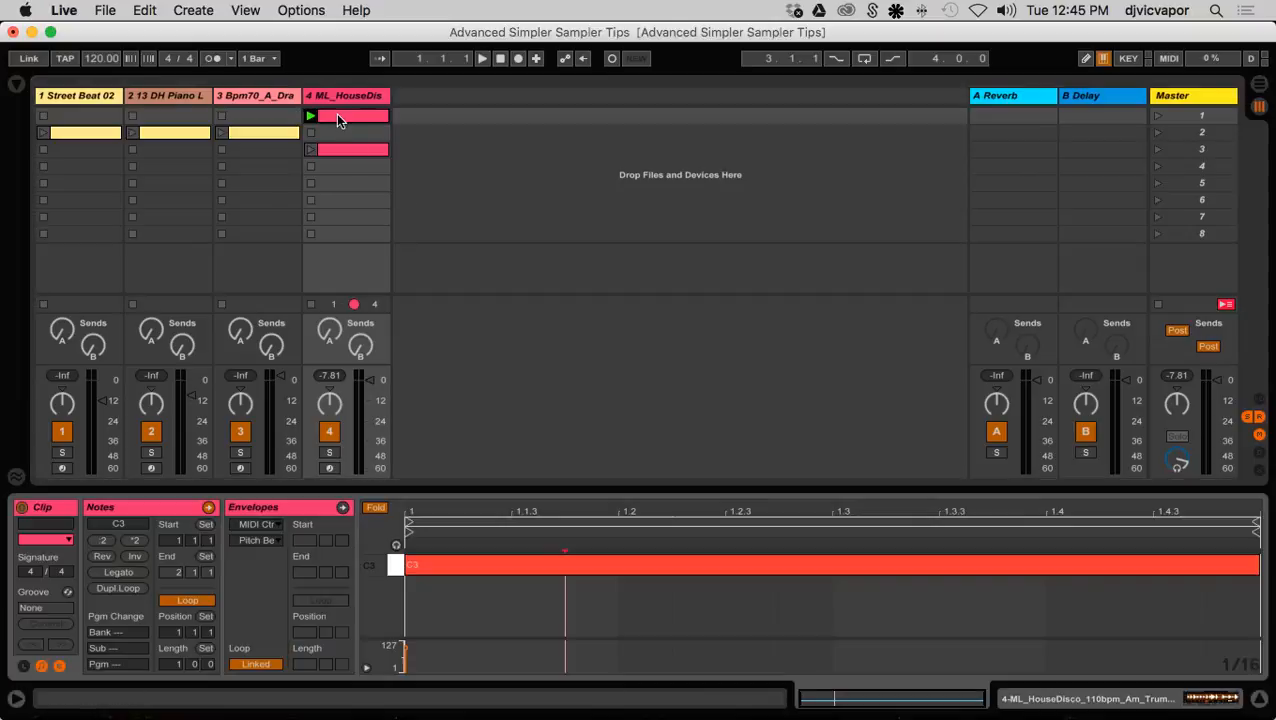
left_click(384, 511)
left_click_drag(423, 492, 436, 355)
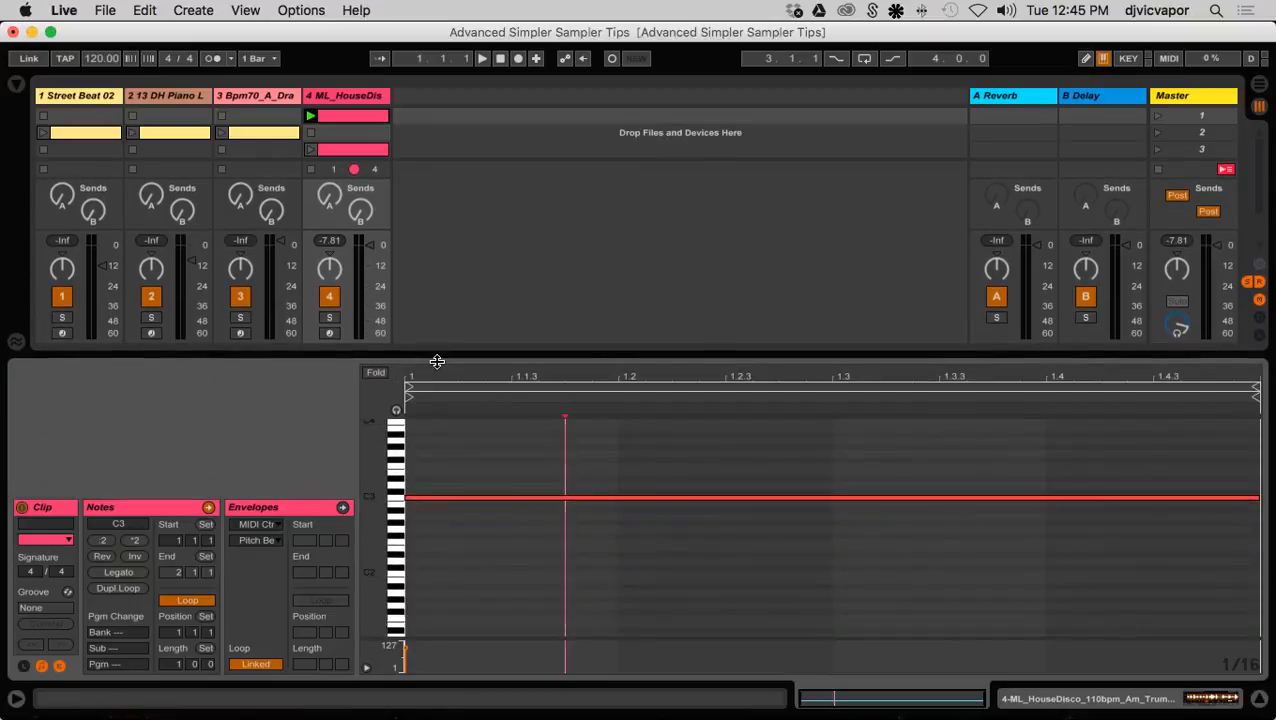
left_click_drag(366, 529, 392, 555)
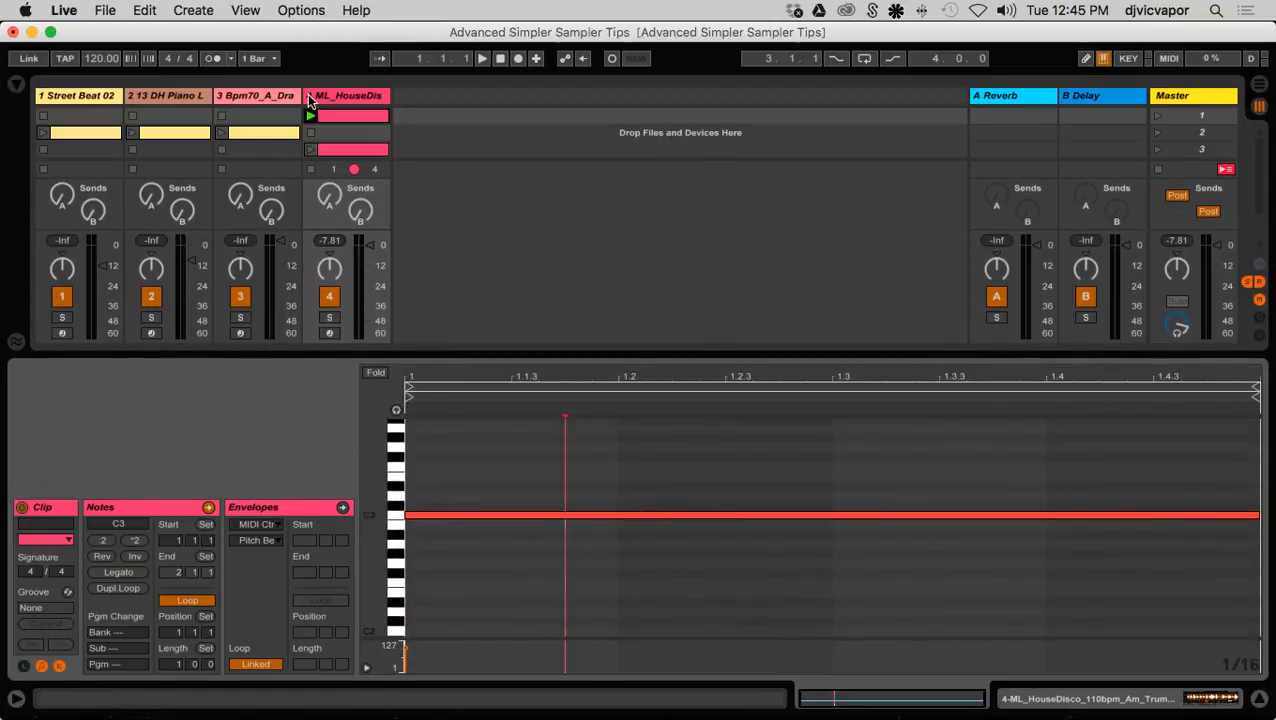
left_click(310, 117)
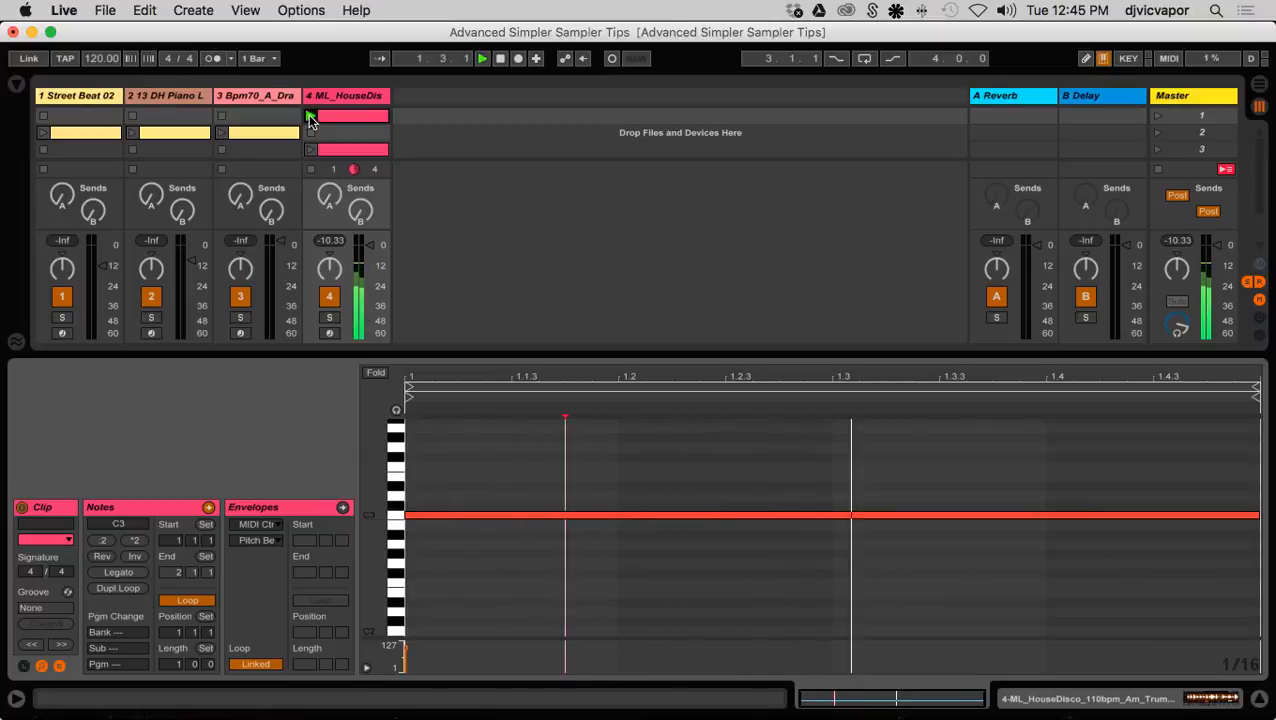
left_click(500, 58)
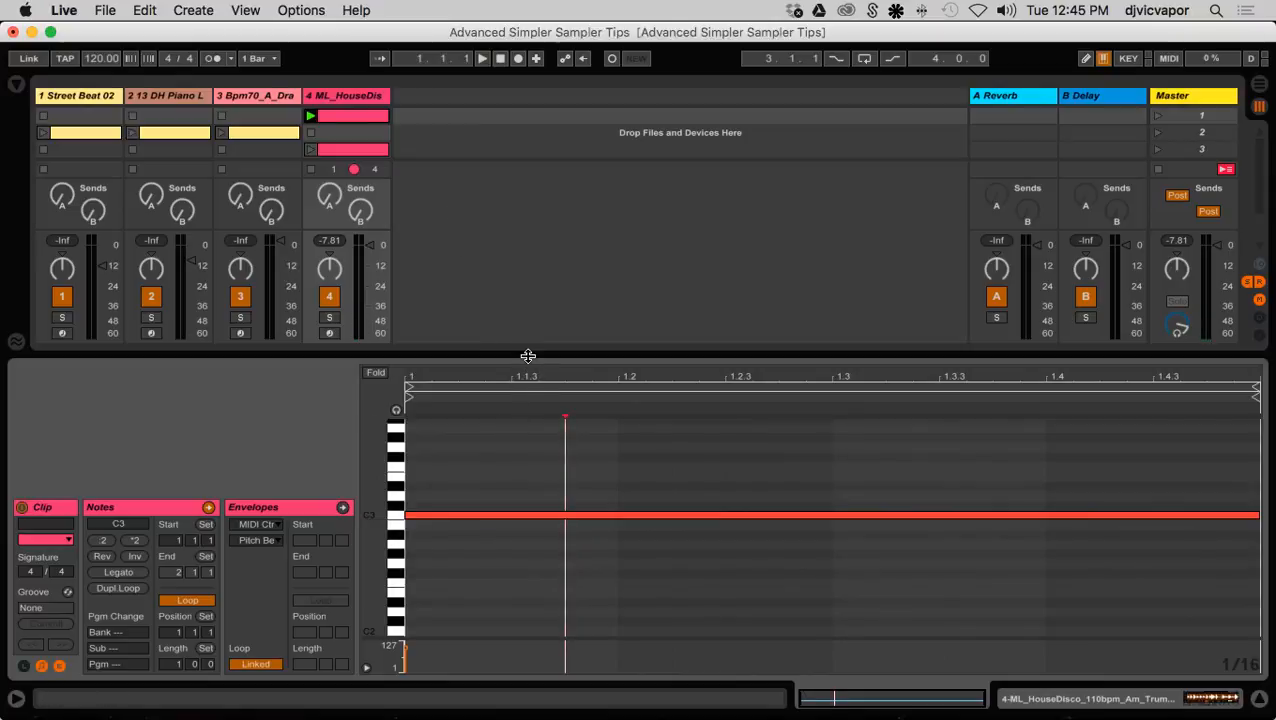
- Copy the clip's one-bar C3 note down an octave to C2 and play back both notes
left_click_drag(527, 356, 532, 303)
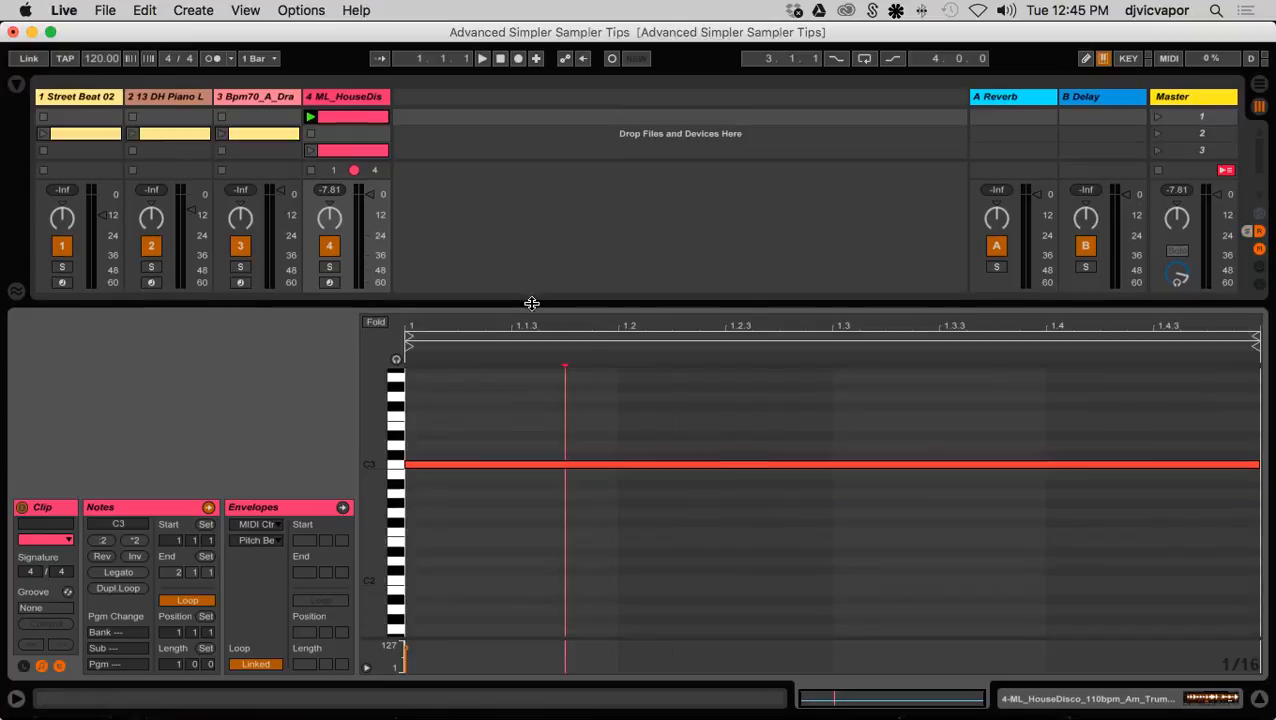
left_click(423, 464)
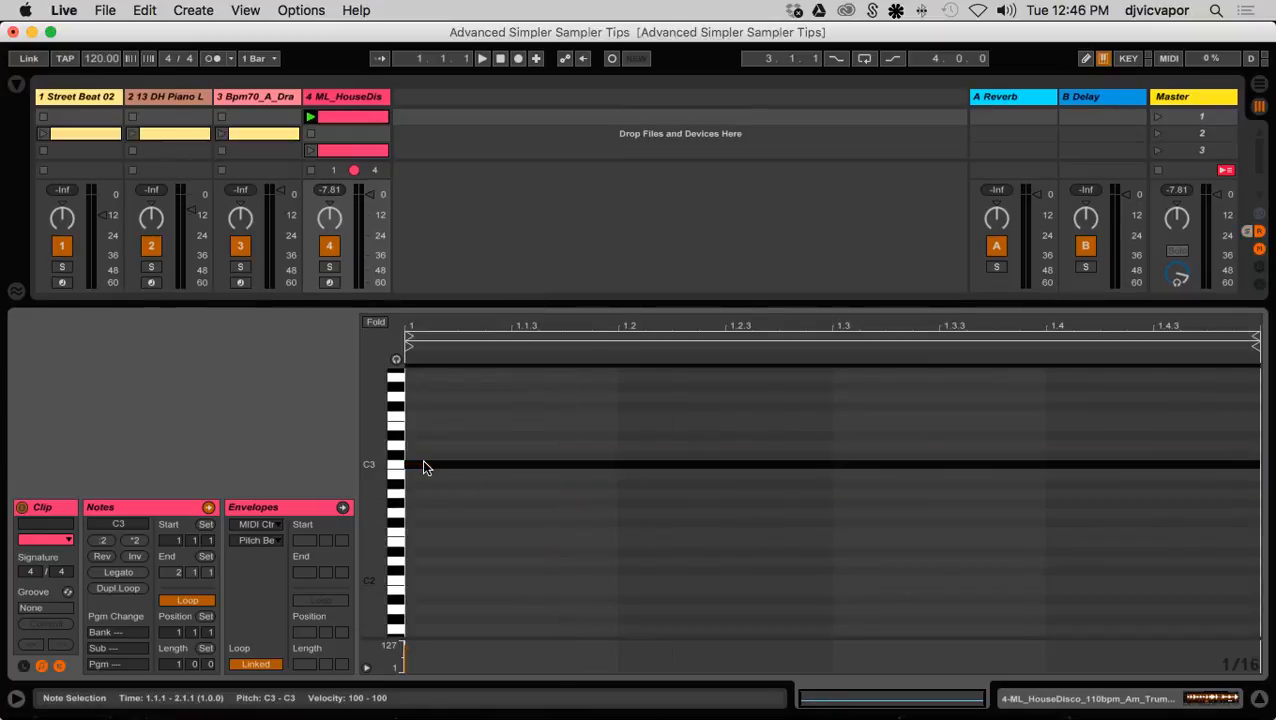
left_click_drag(423, 466, 436, 592)
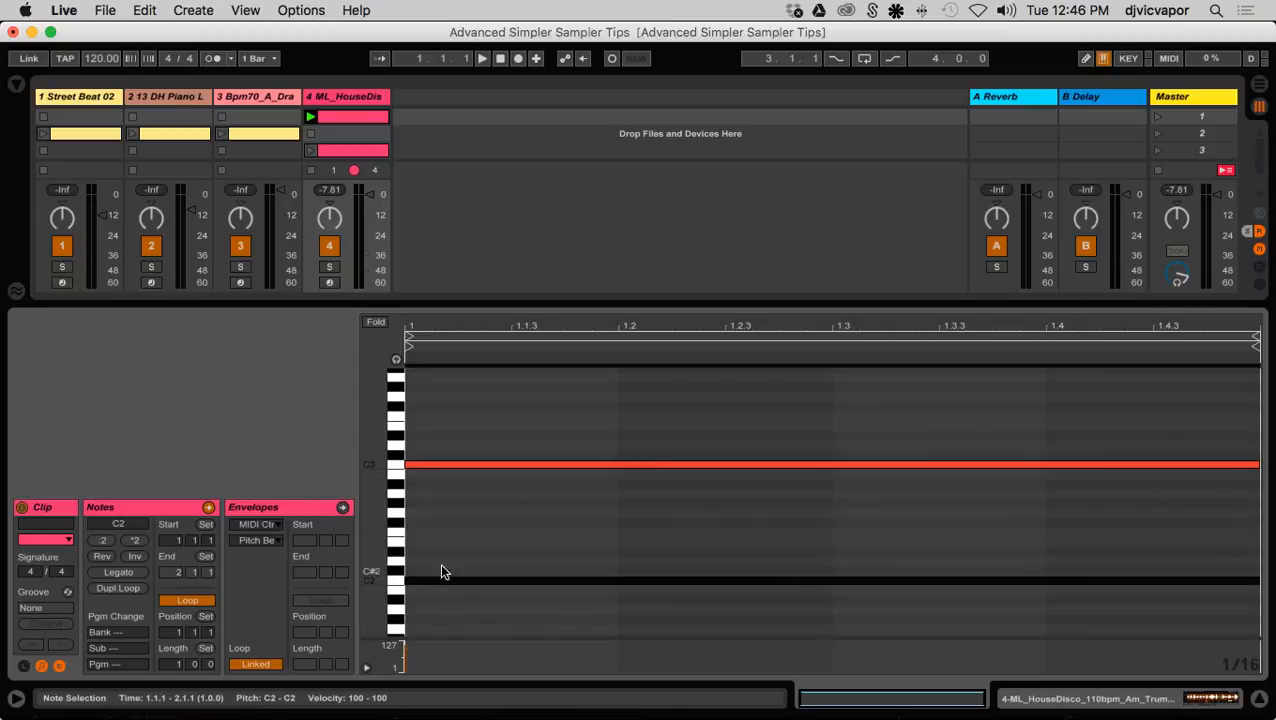
left_click(446, 562)
key("space")
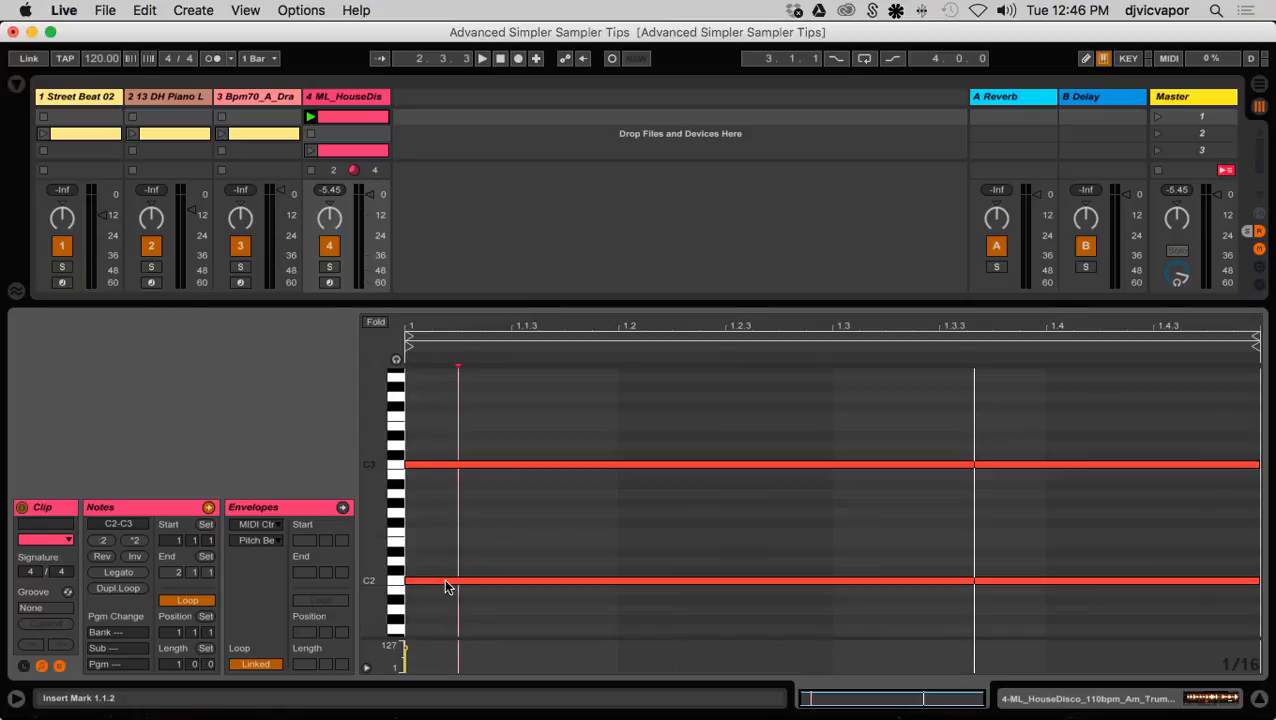
- Copy the C2 note up to G2 and play back the three-note chord
left_click_drag(446, 587, 441, 509)
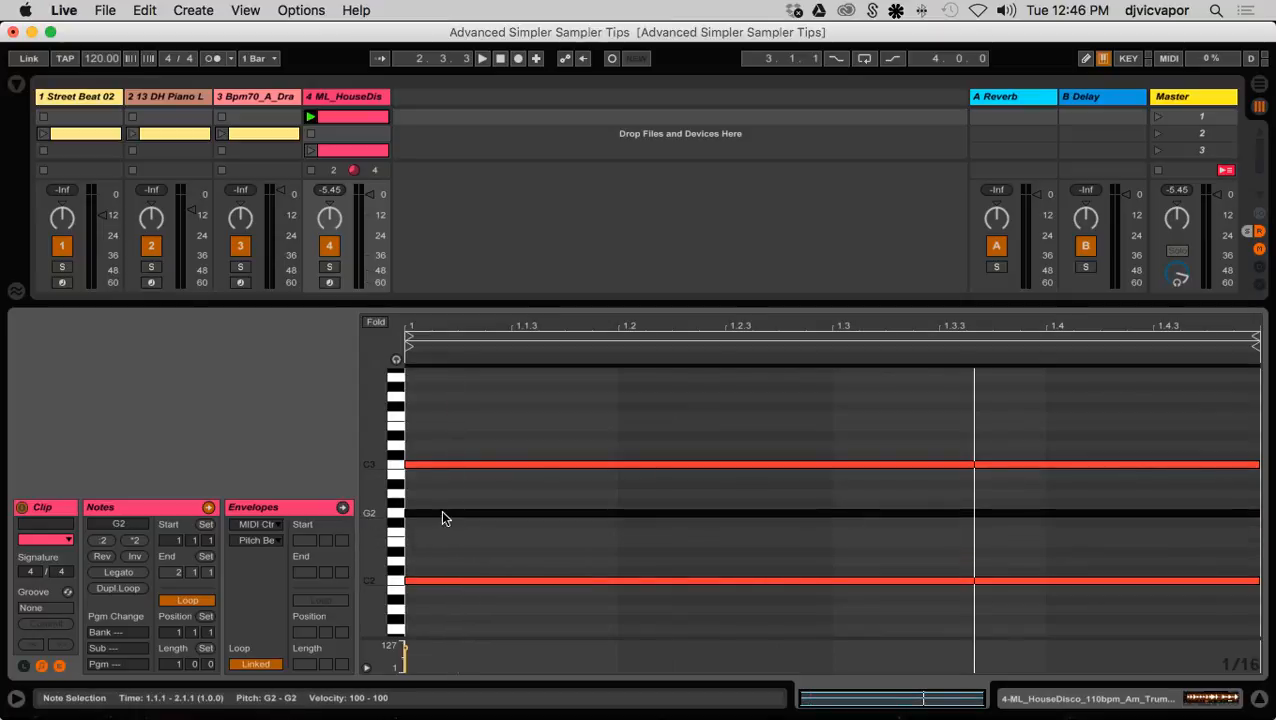
left_click(447, 496)
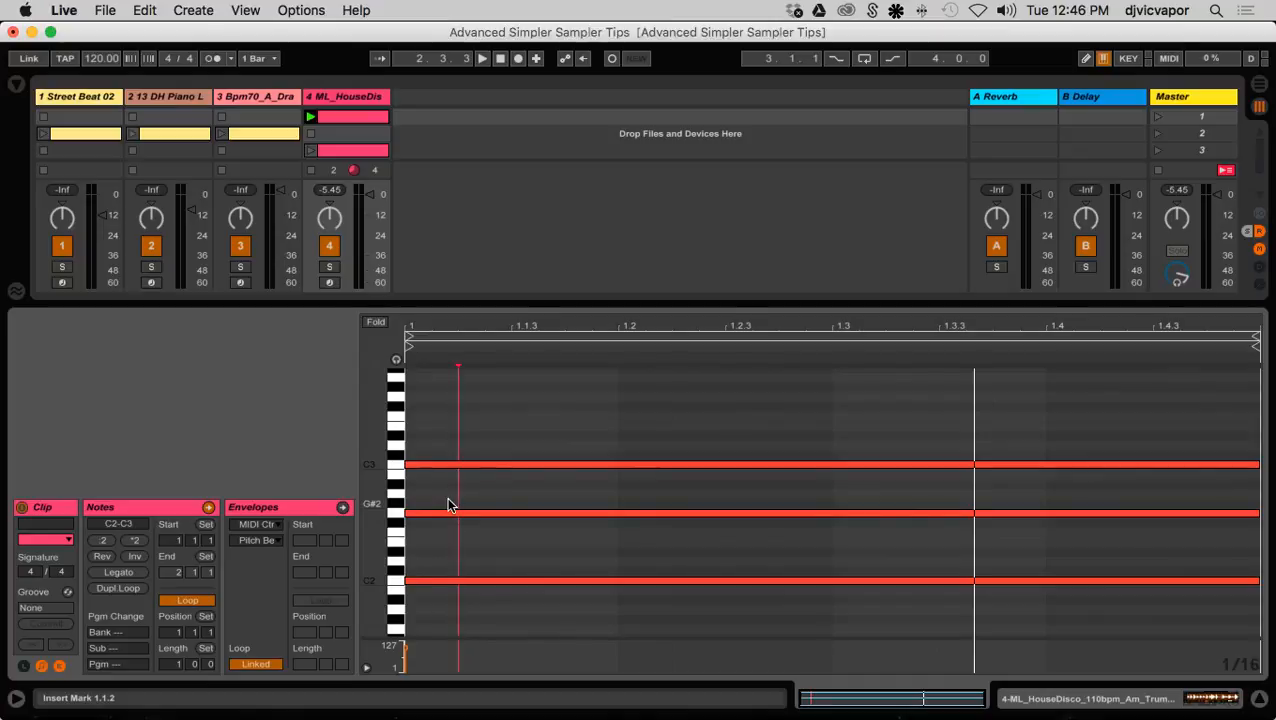
key("space")
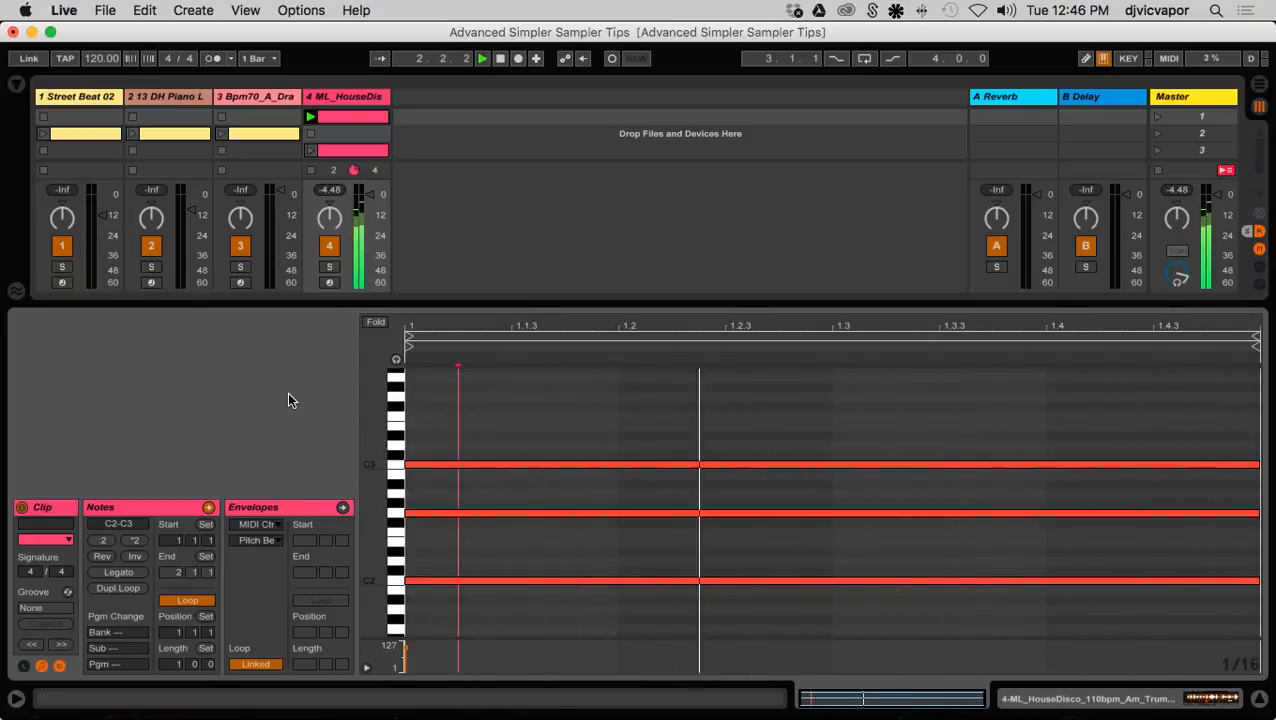
key("space")
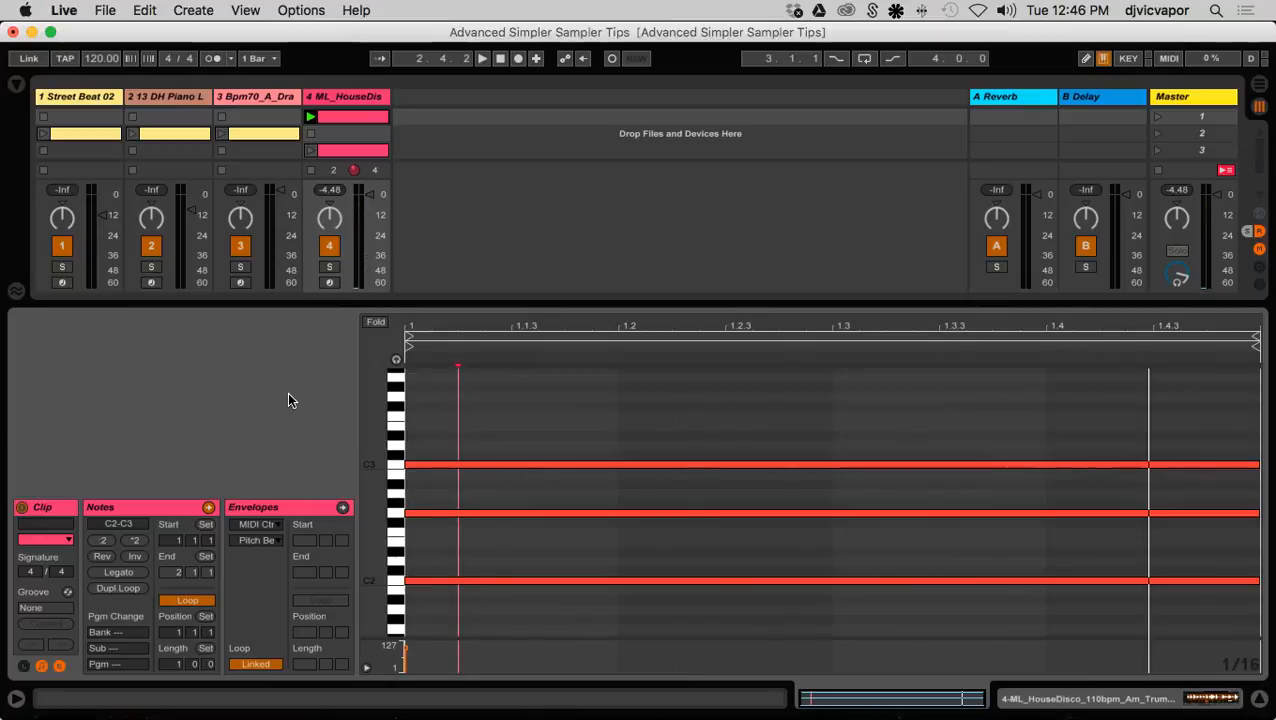
- Copy the C3 note up to D3 and play back the four-note chord
left_click(448, 466)
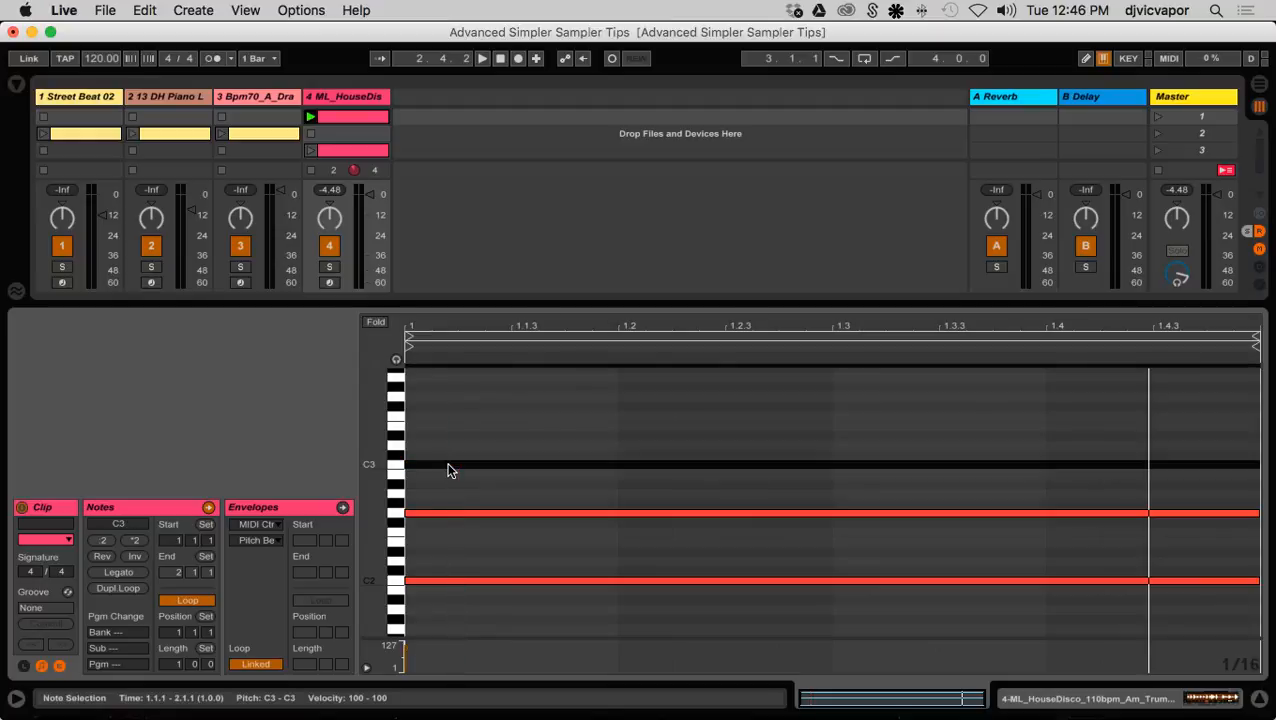
left_click_drag(448, 466, 448, 448)
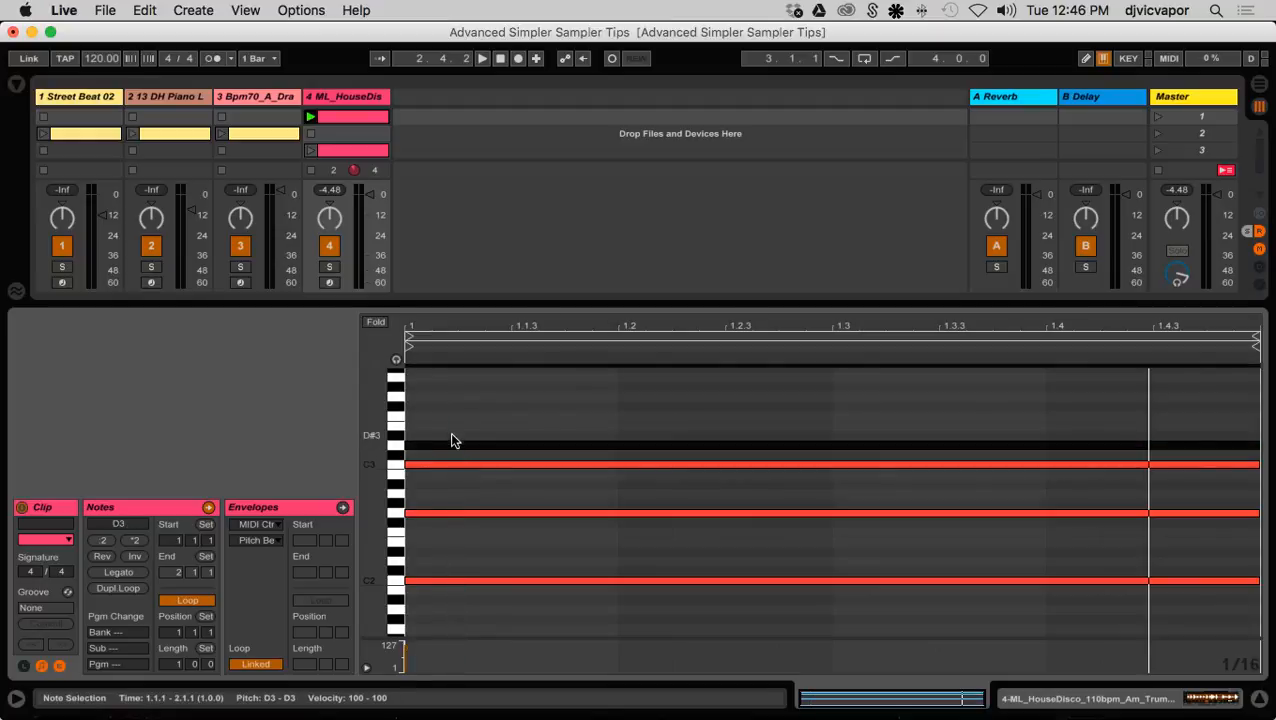
left_click(450, 432)
key("space")
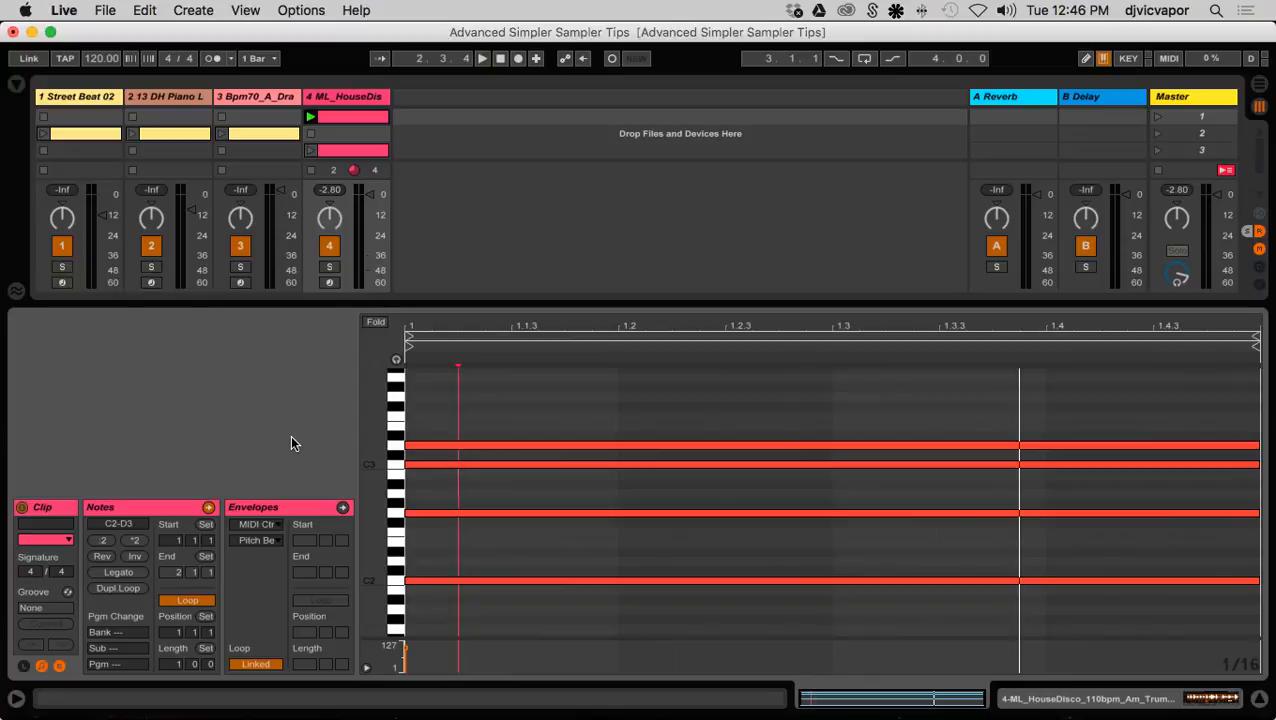
- Duplicate the clip's loop twice to extend the chord pattern to four bars
left_click(124, 588)
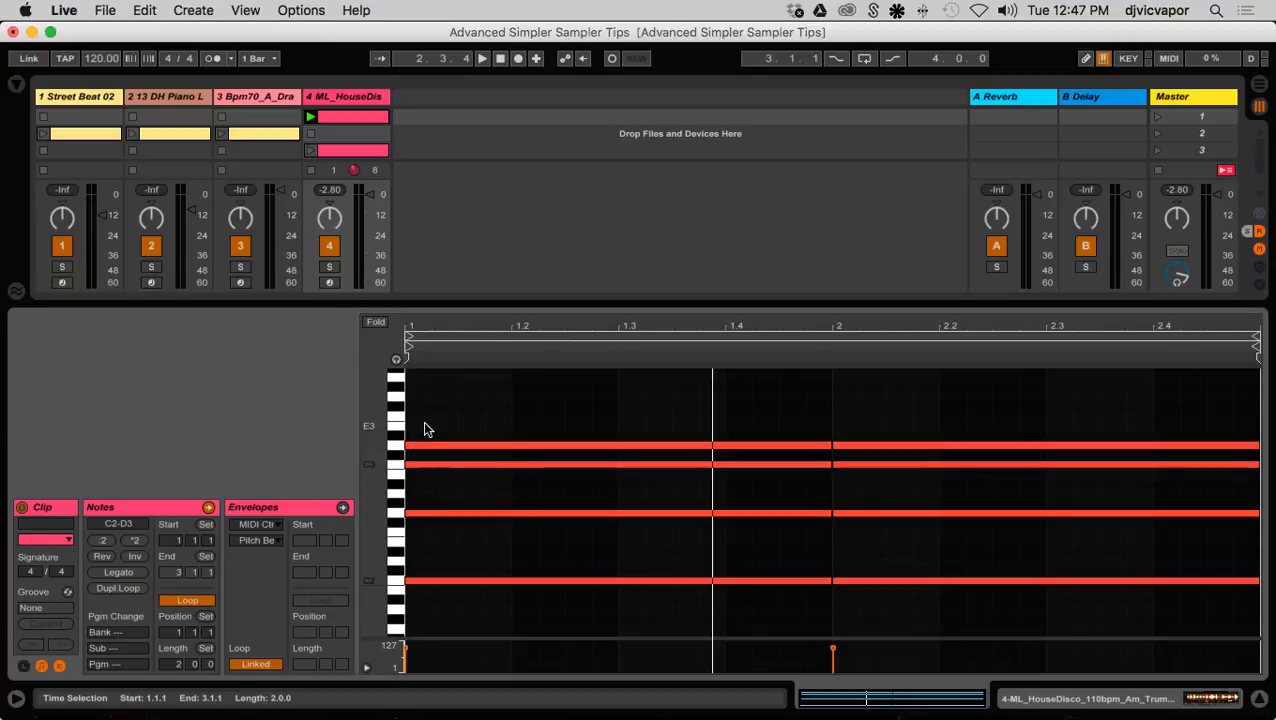
left_click(408, 446)
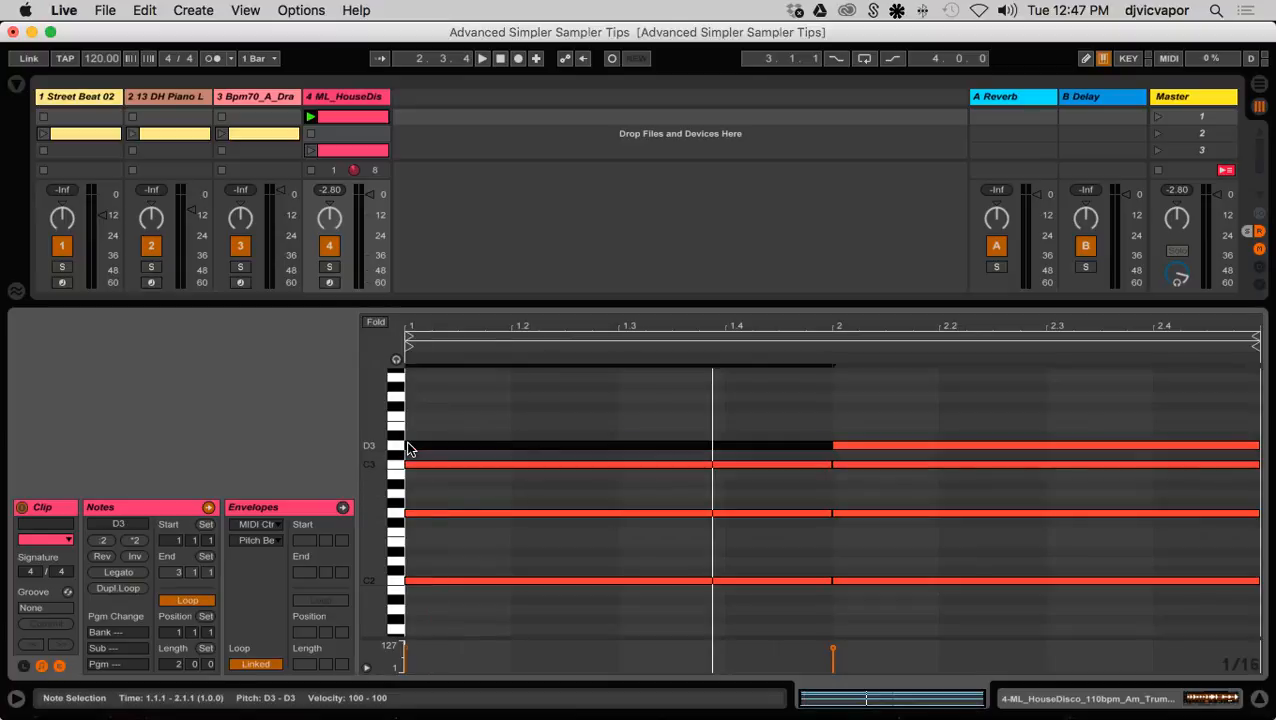
left_click(124, 588)
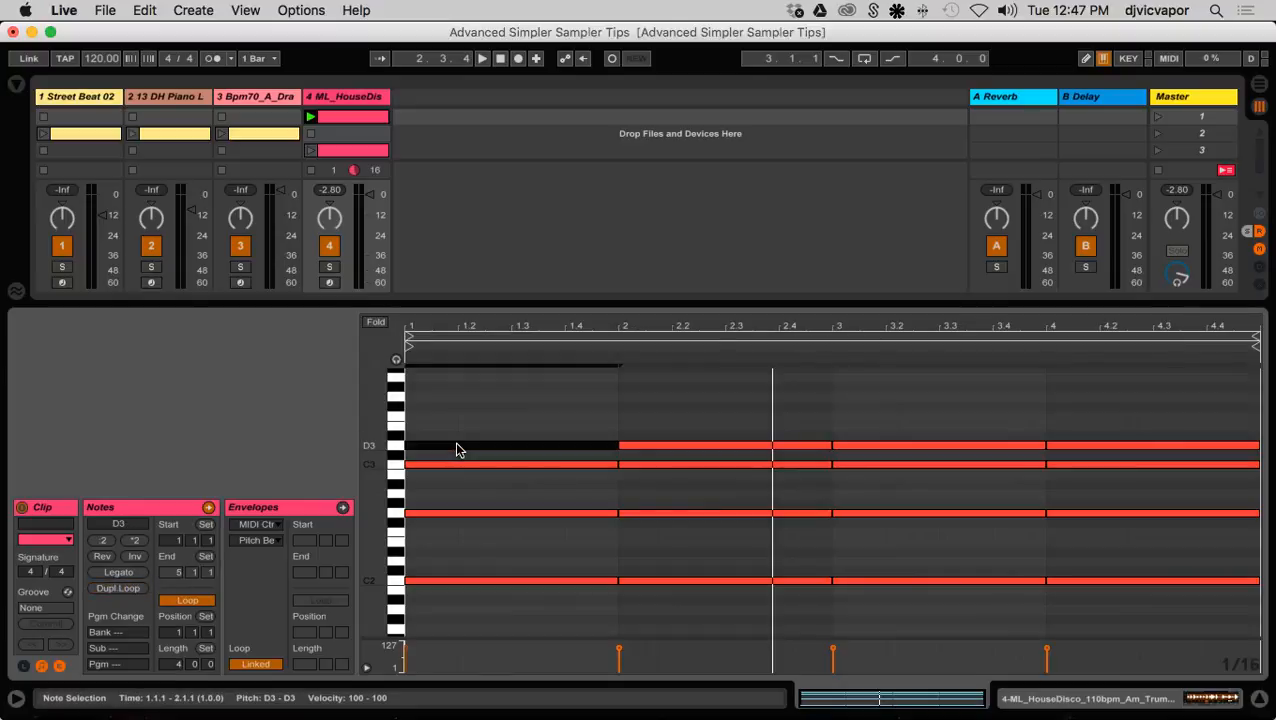
- Delete D3 in bars 1 and 2, G2 in bars 1 and 3, and C2 in bar 2, and audition the pattern
key("Delete")
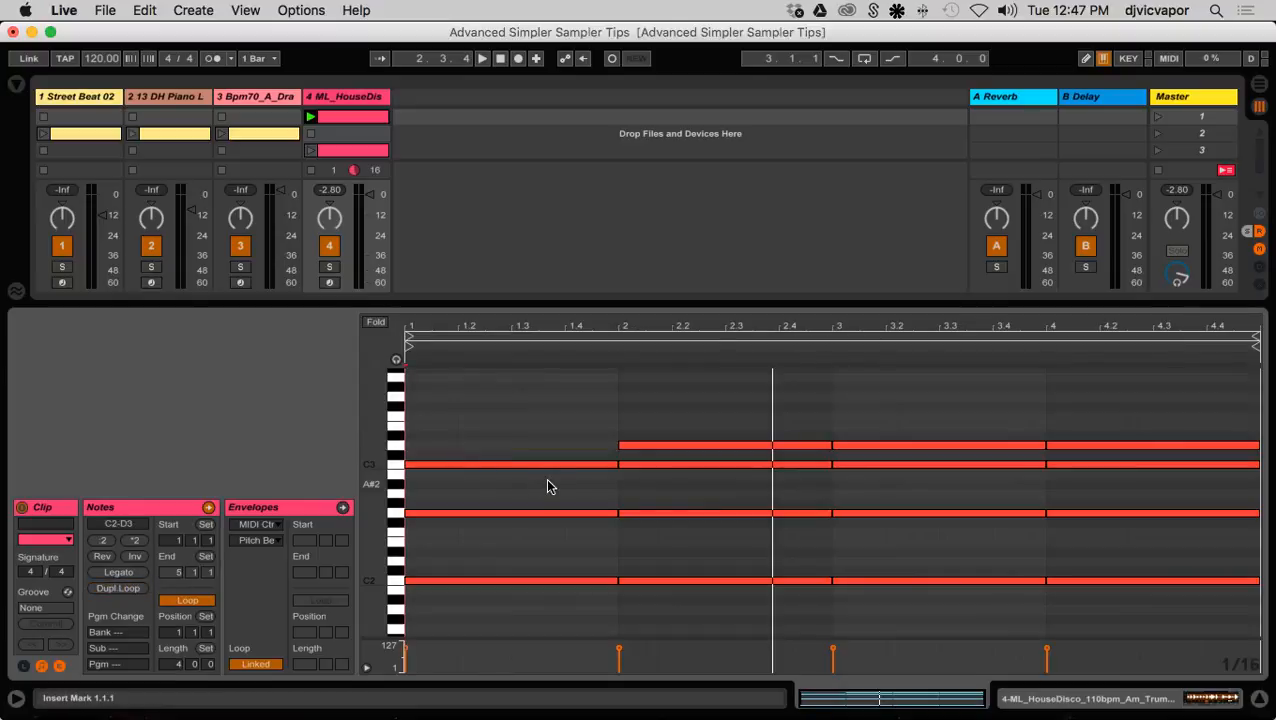
left_click(639, 446)
key("Delete")
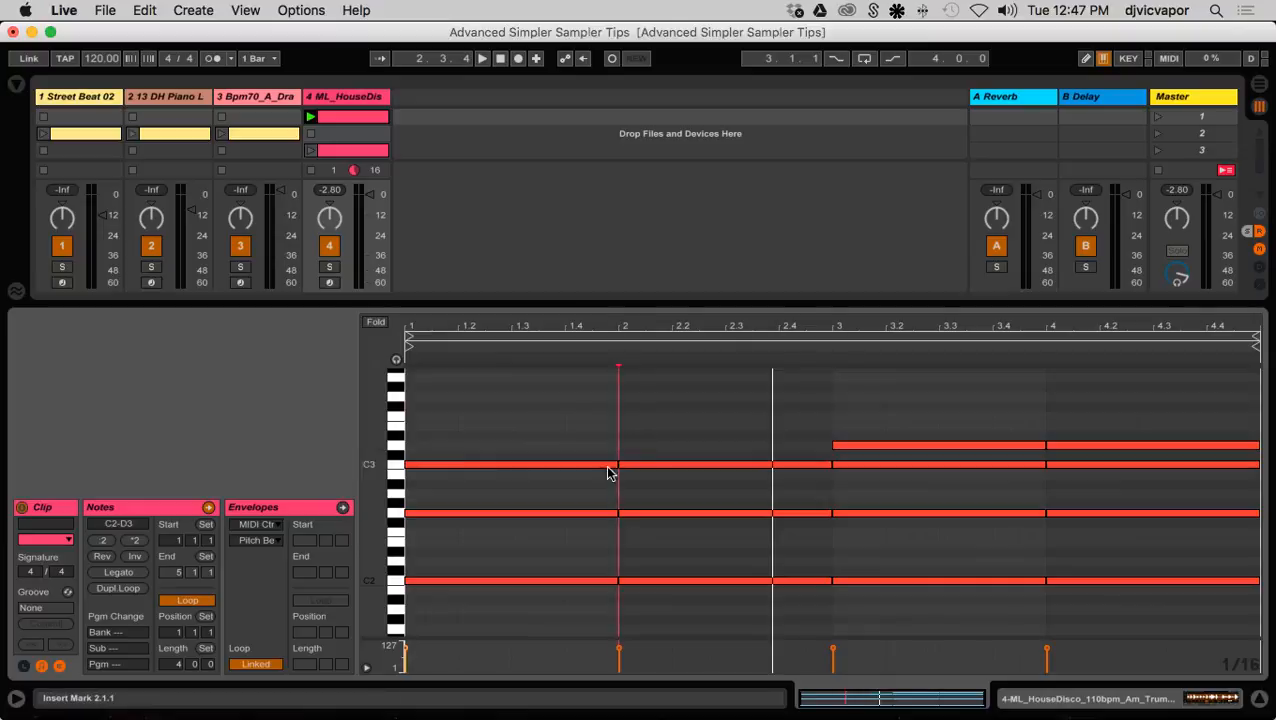
left_click(571, 513)
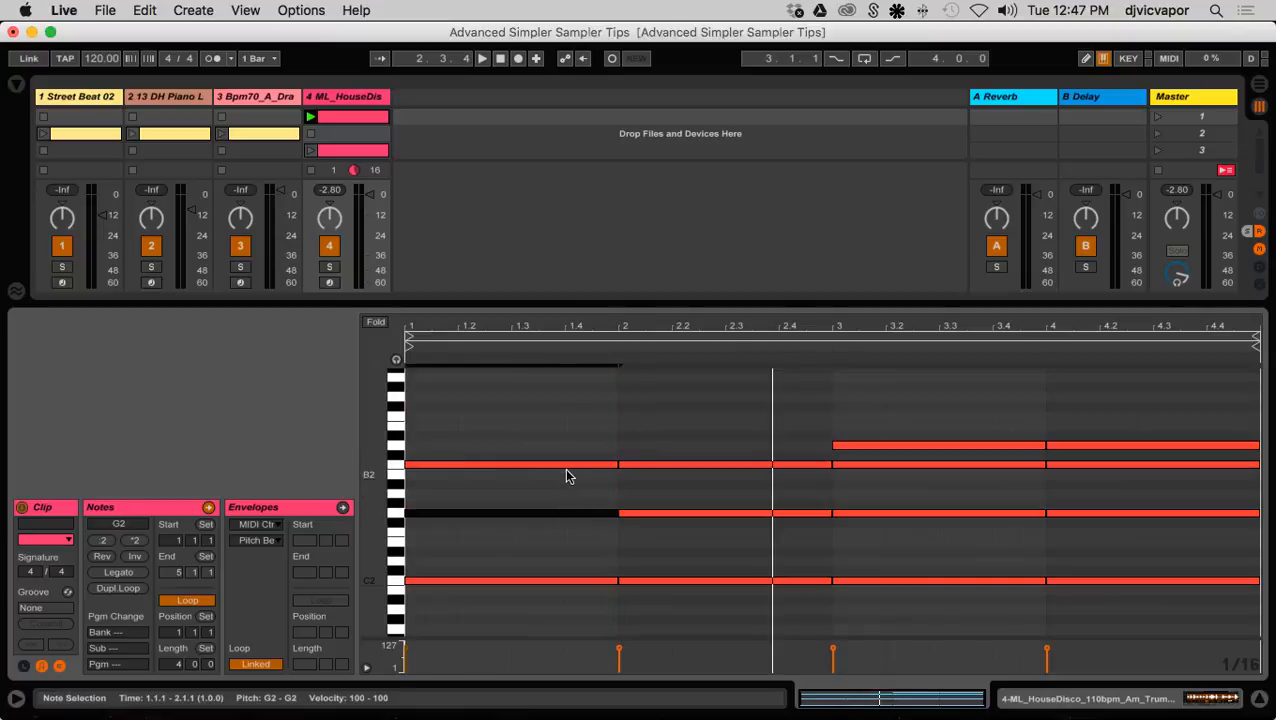
key("Delete")
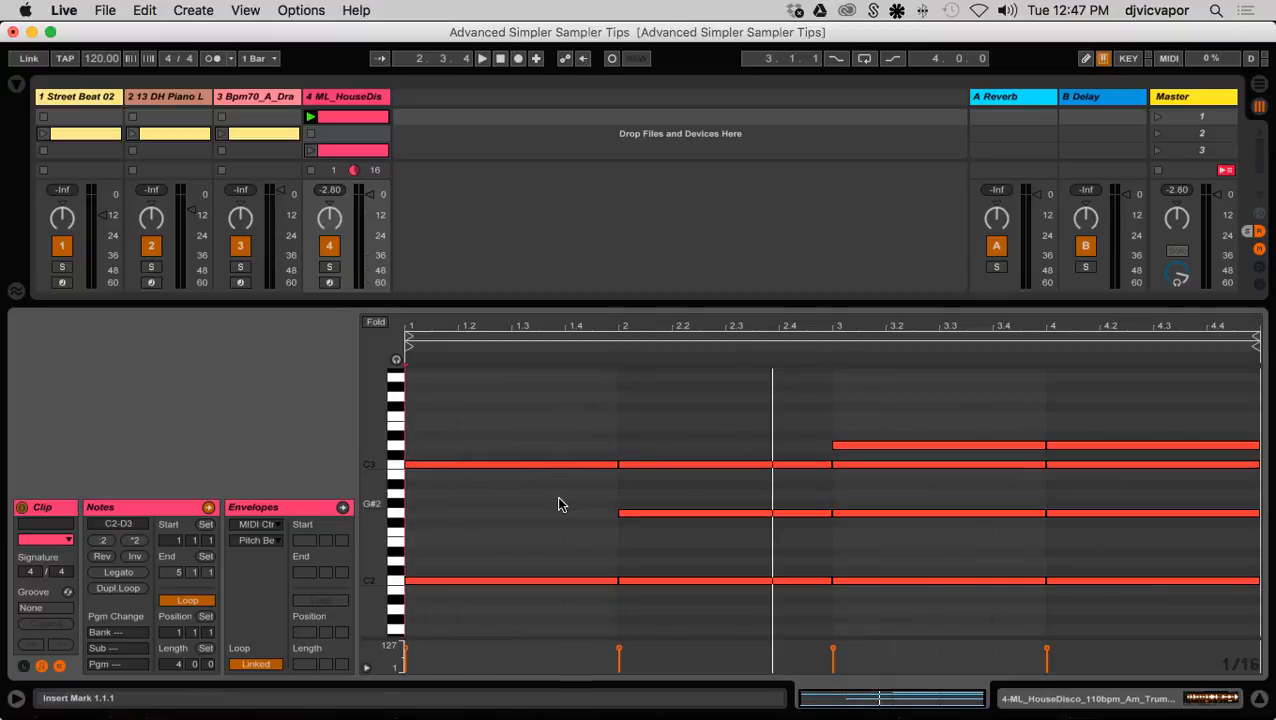
left_click(757, 583)
key("Delete")
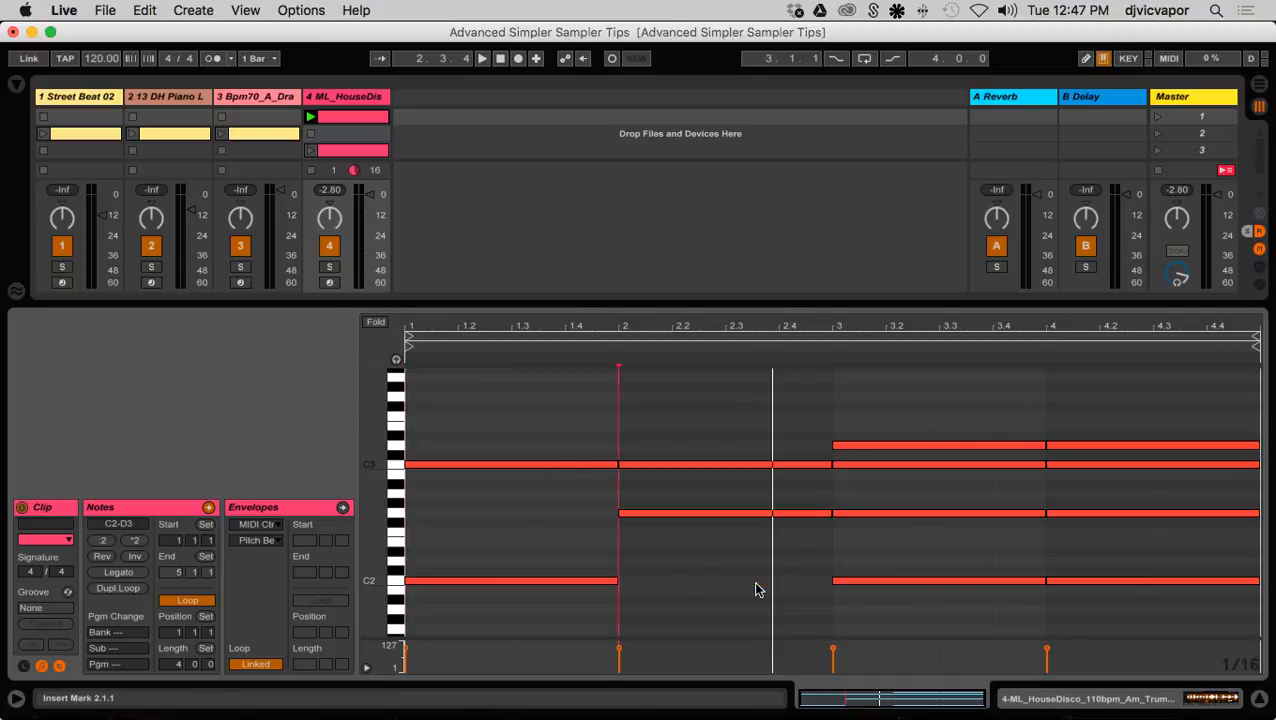
left_click(975, 514)
key("Delete")
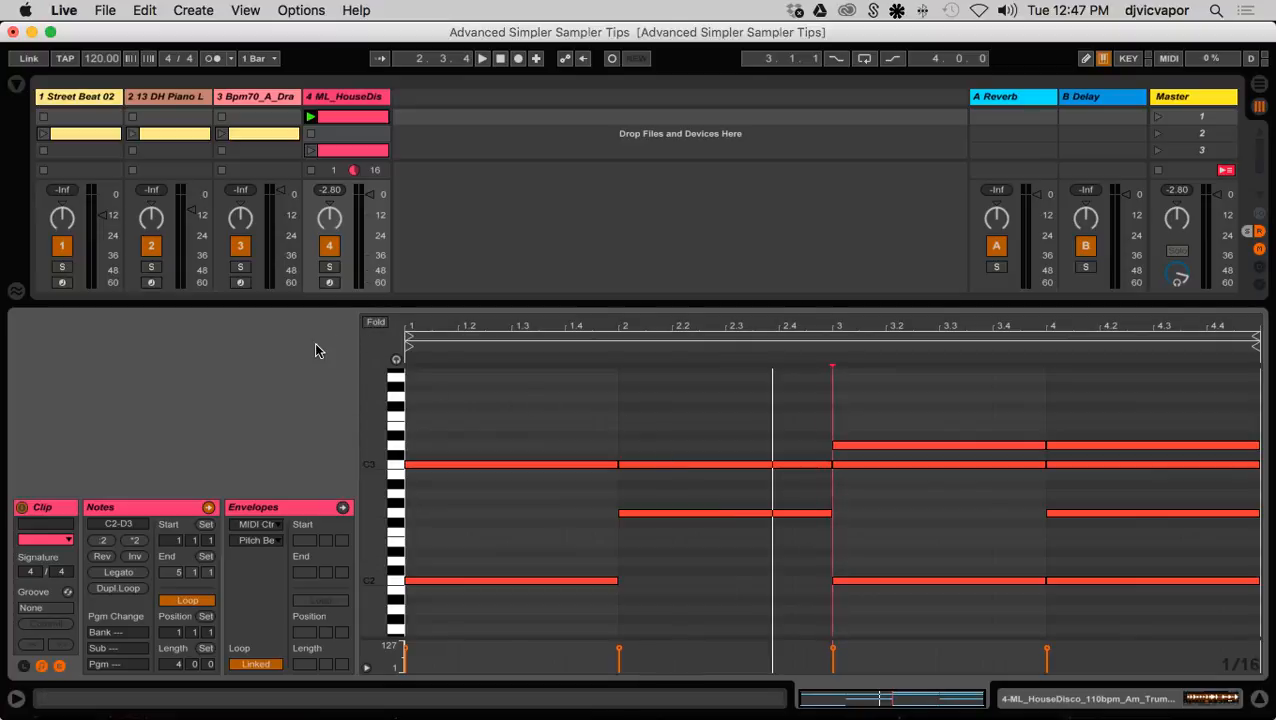
key("space")
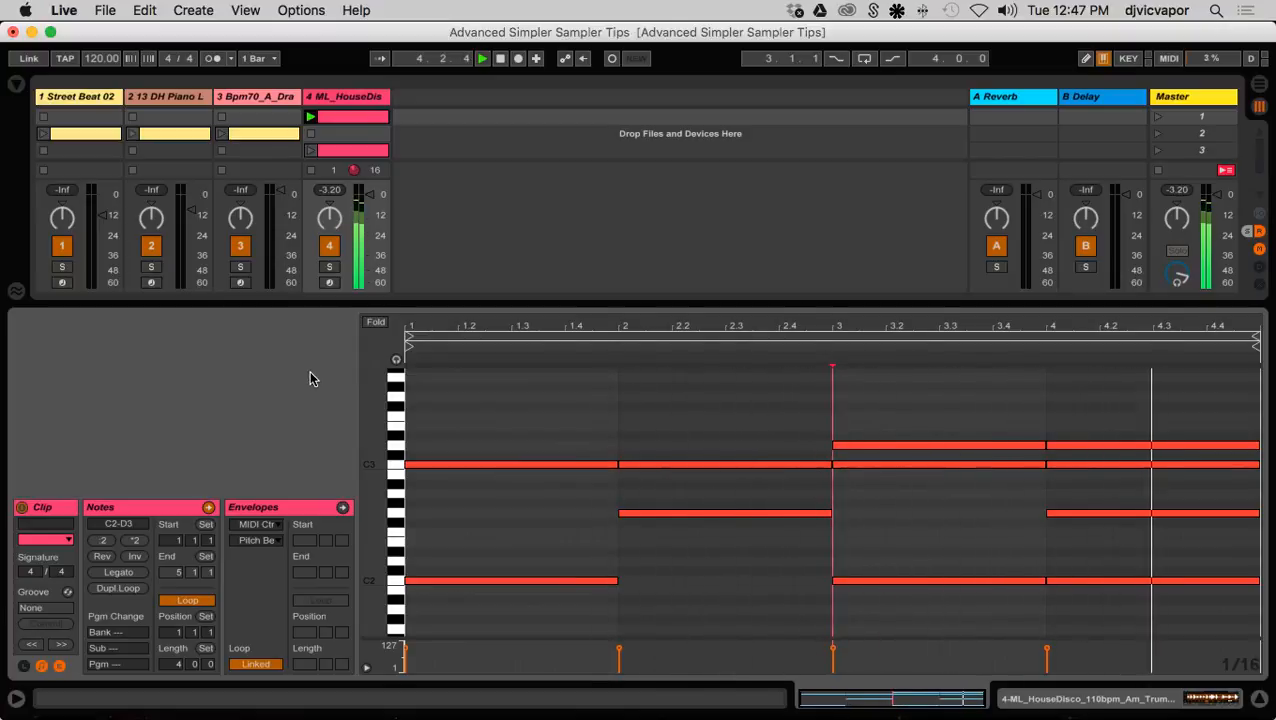
key("space")
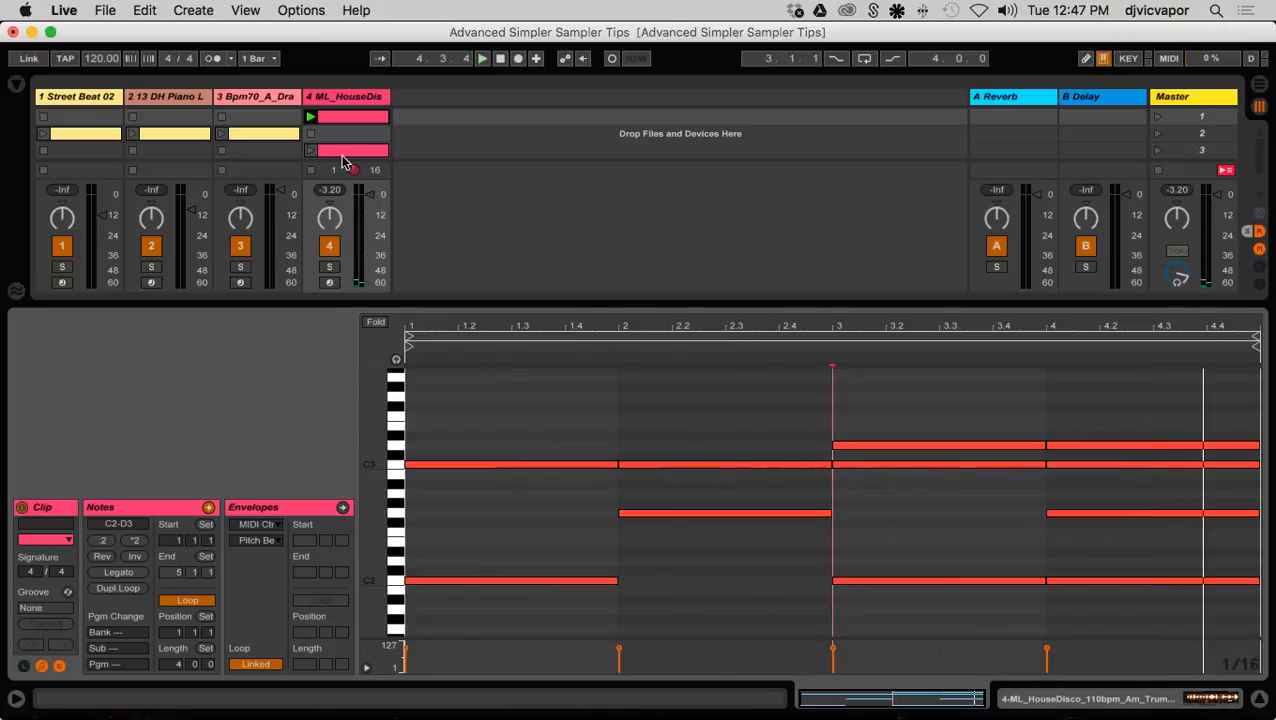
- Fold the clip's note editor to show only the used pitches and play back the four-bar pattern
left_click(341, 98)
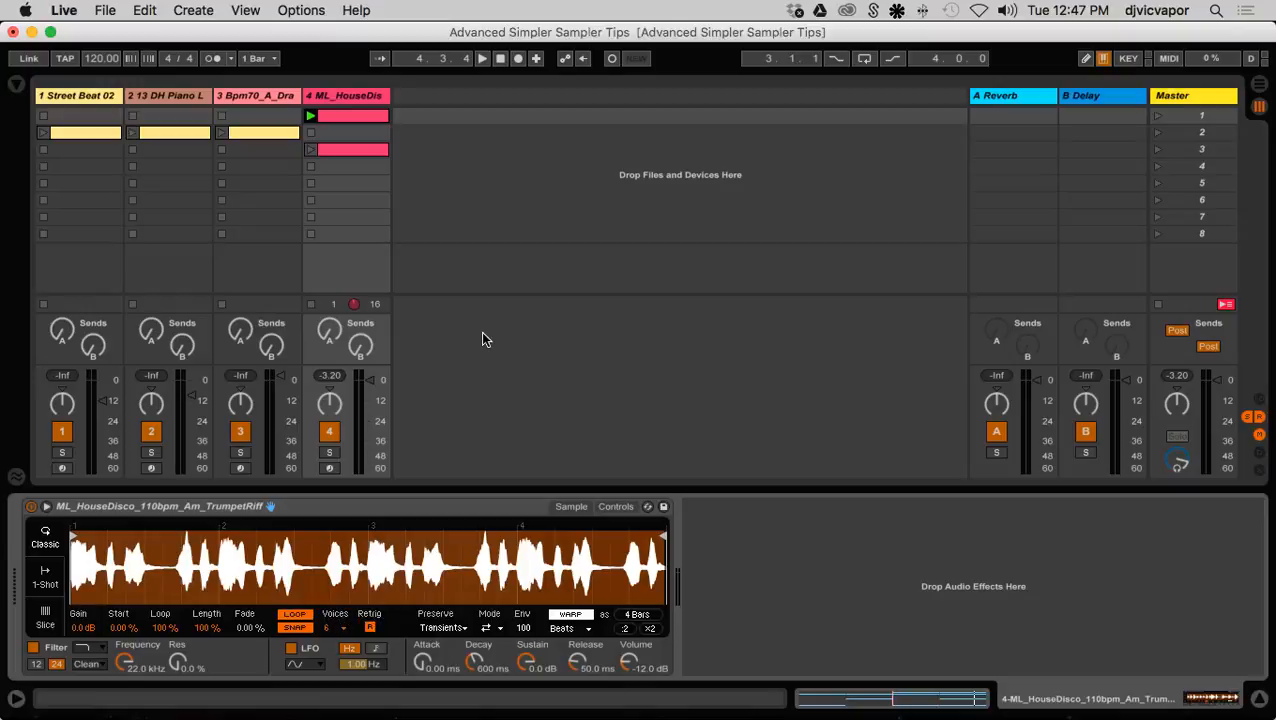
left_click(353, 116)
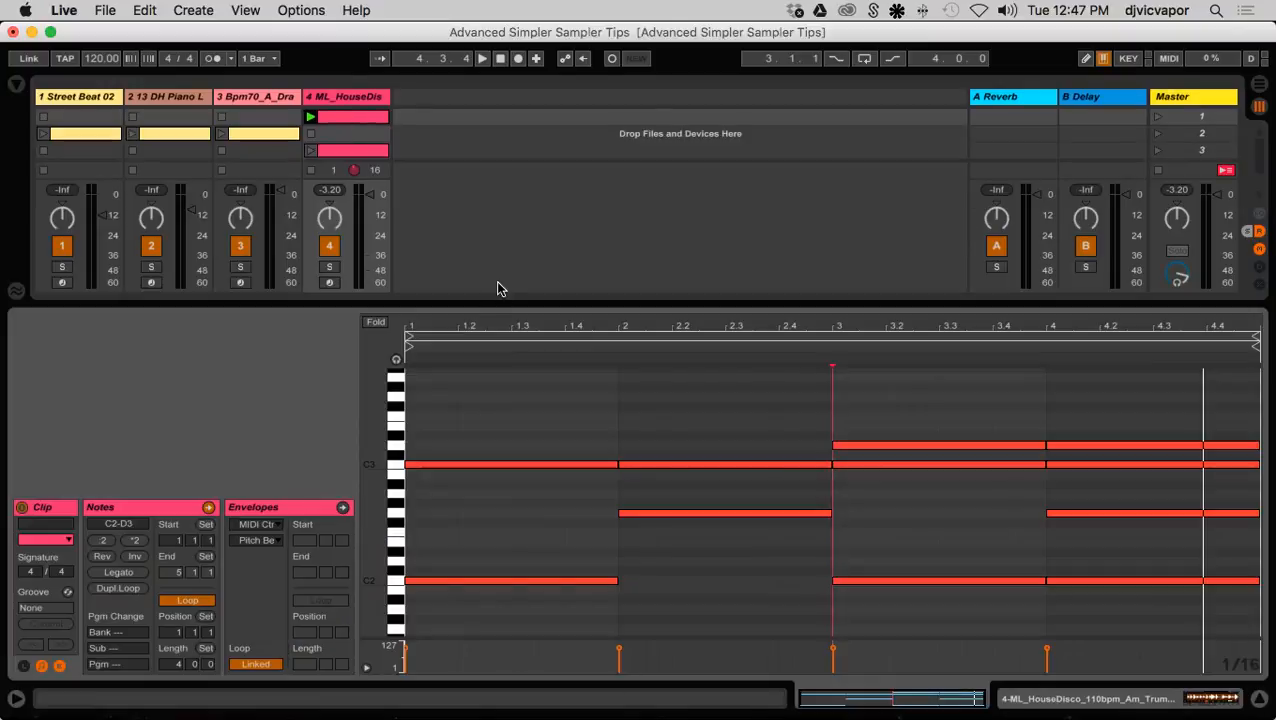
left_click(376, 326)
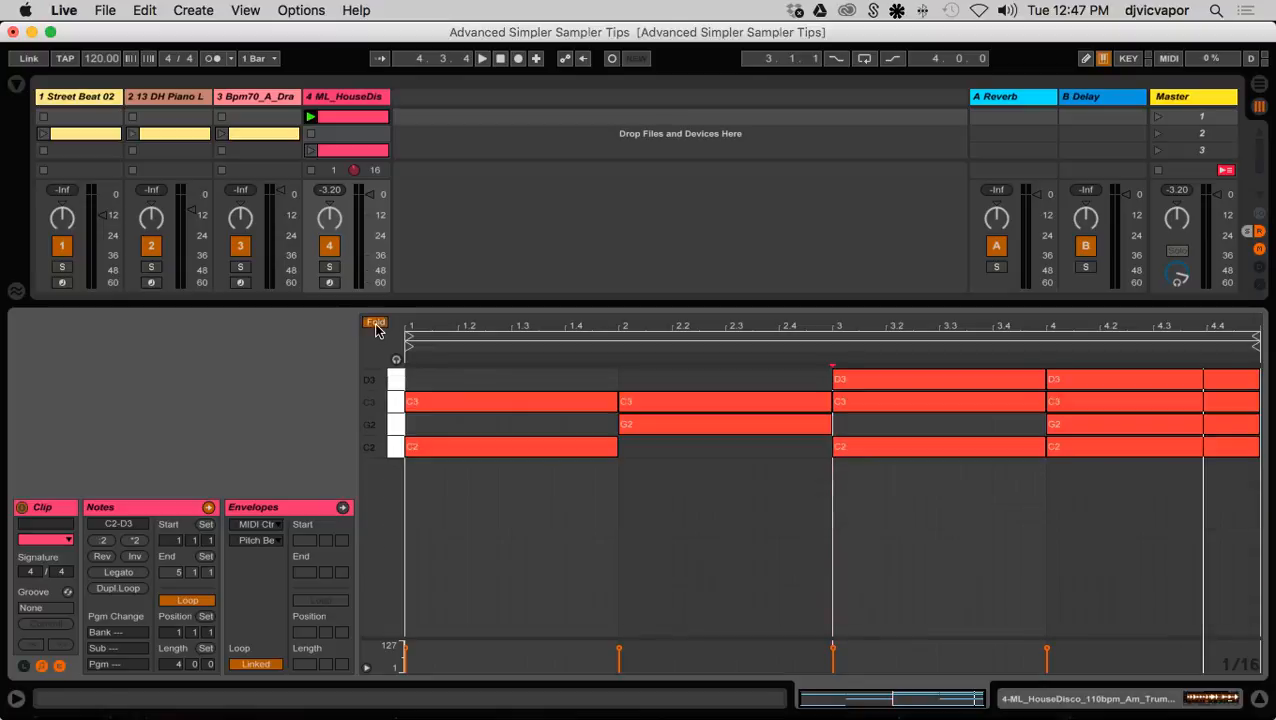
left_click(491, 496)
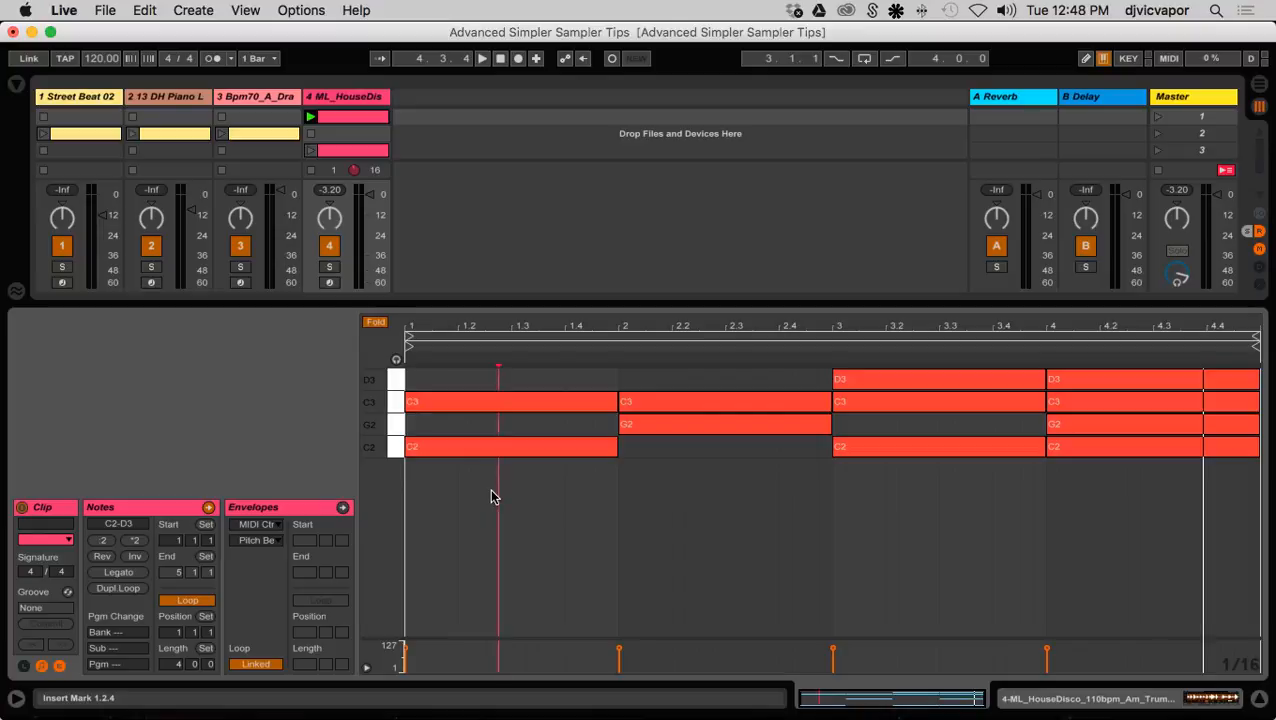
key("space")
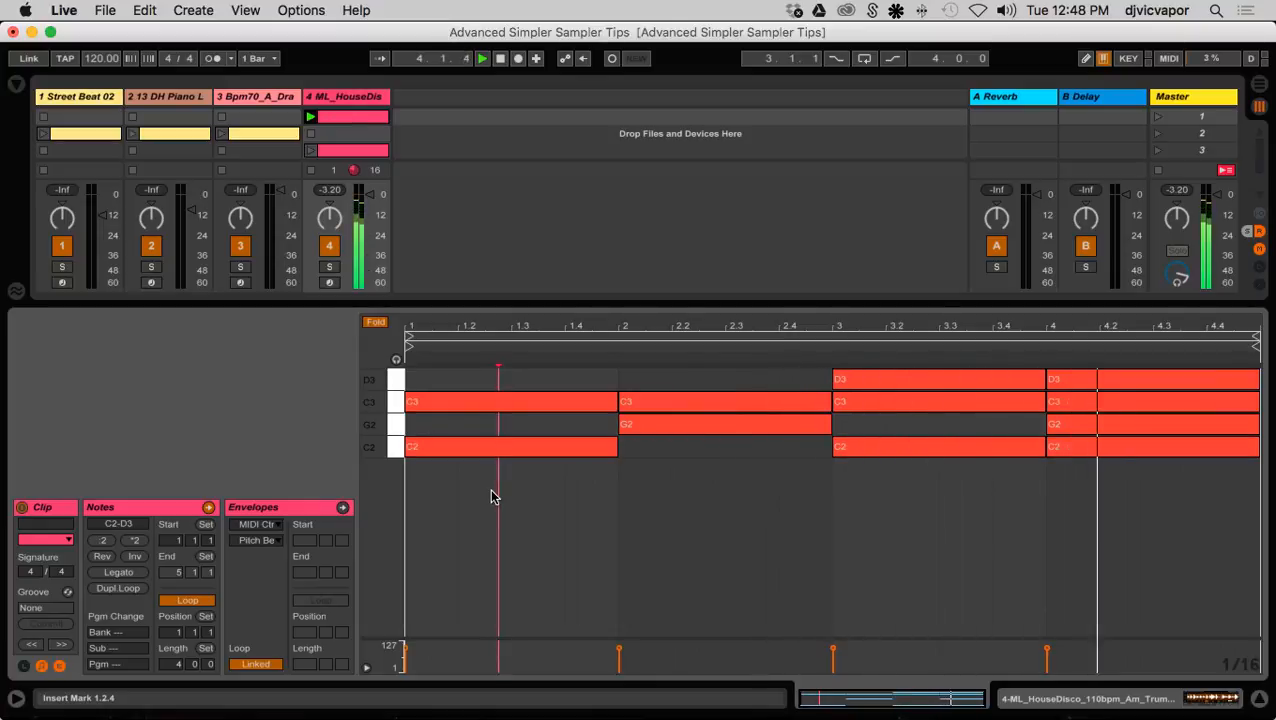
key("space")
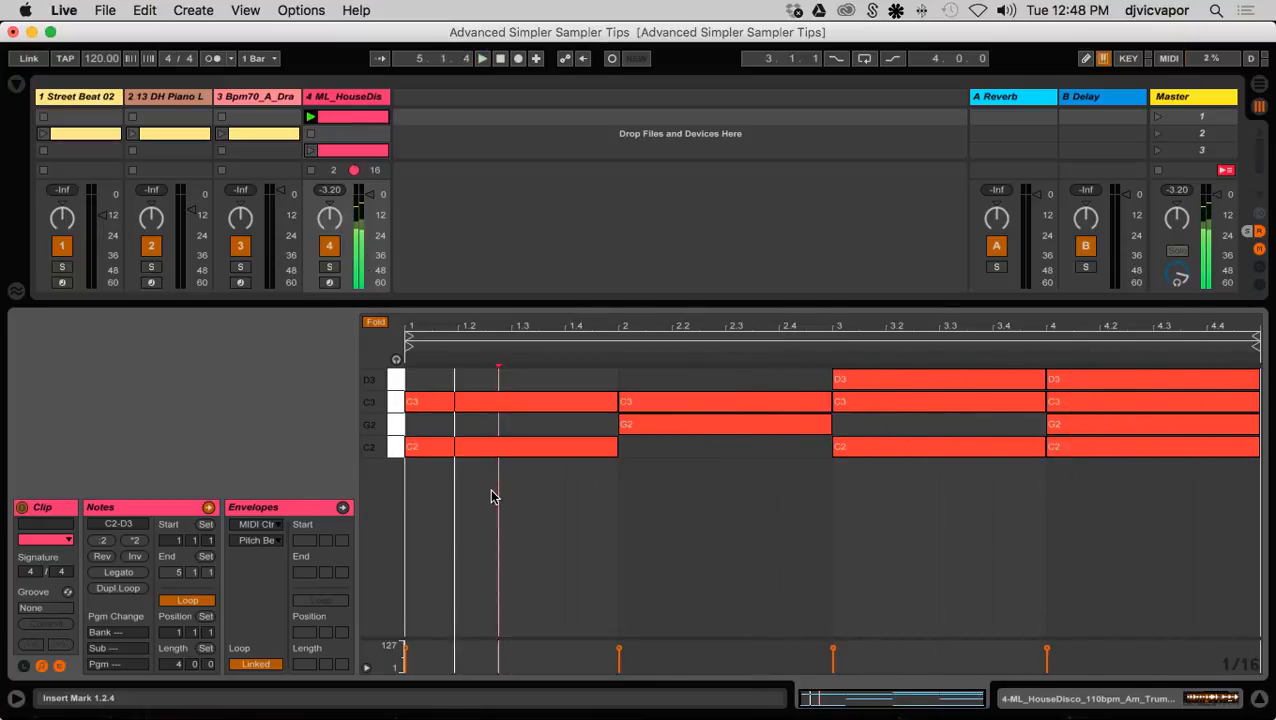